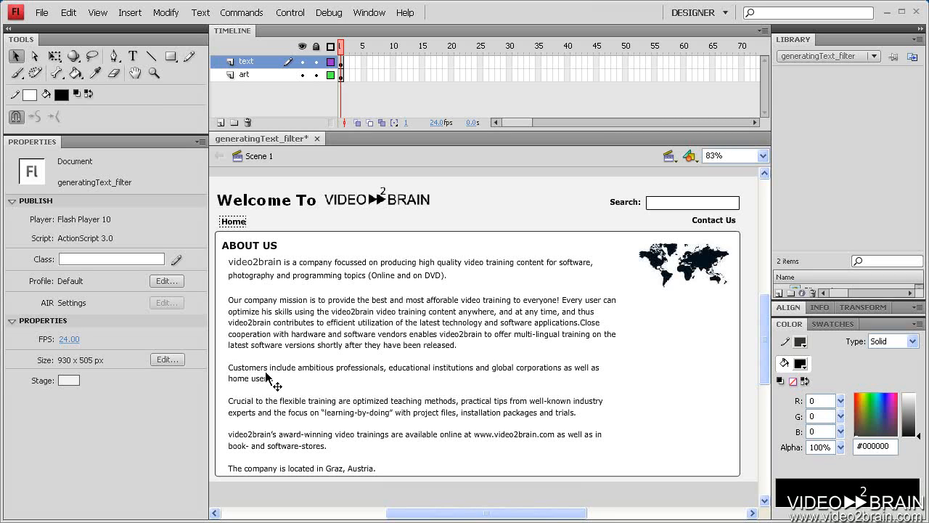
Select the About Us body text block and enter text-edit mode
left_click(339, 343)
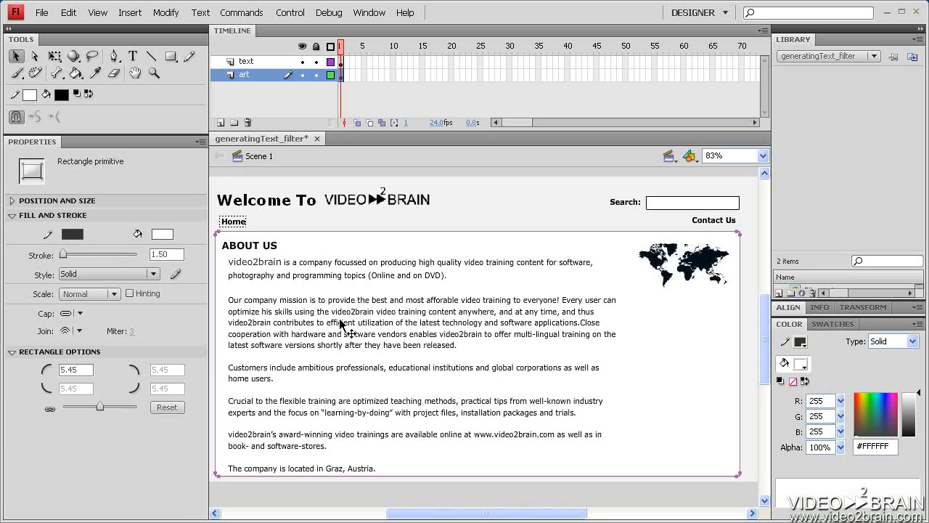
left_click(340, 321)
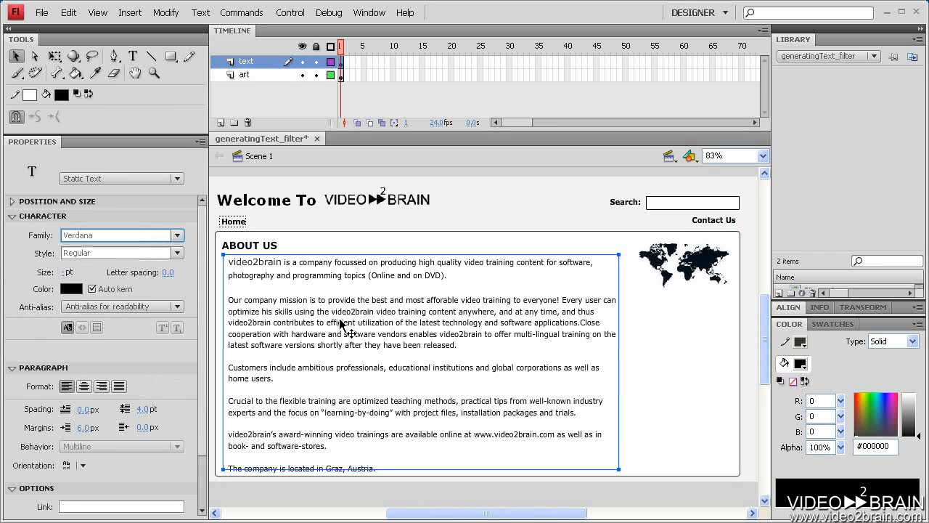
double_click(340, 322)
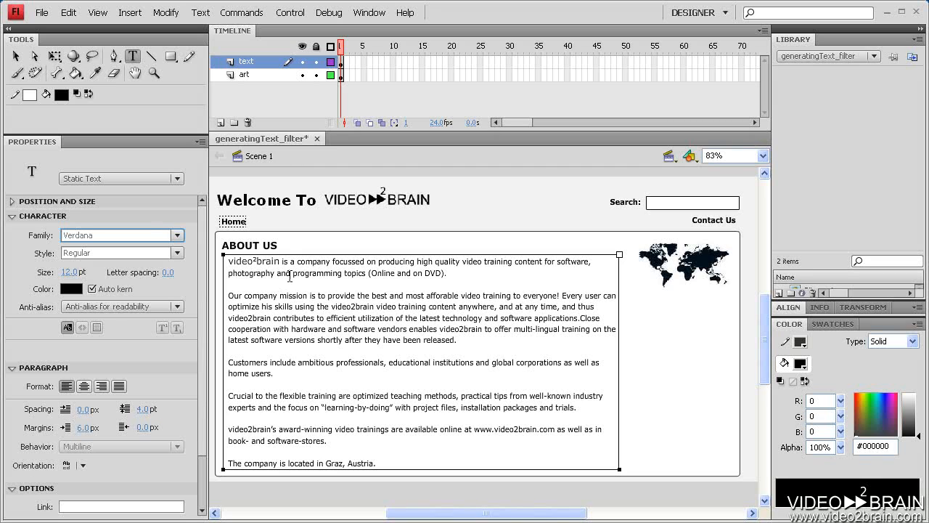
Select 'video2brain' in the first line and ready the Options Link field, collapsing Character and Paragraph
left_click_drag(281, 261, 227, 261)
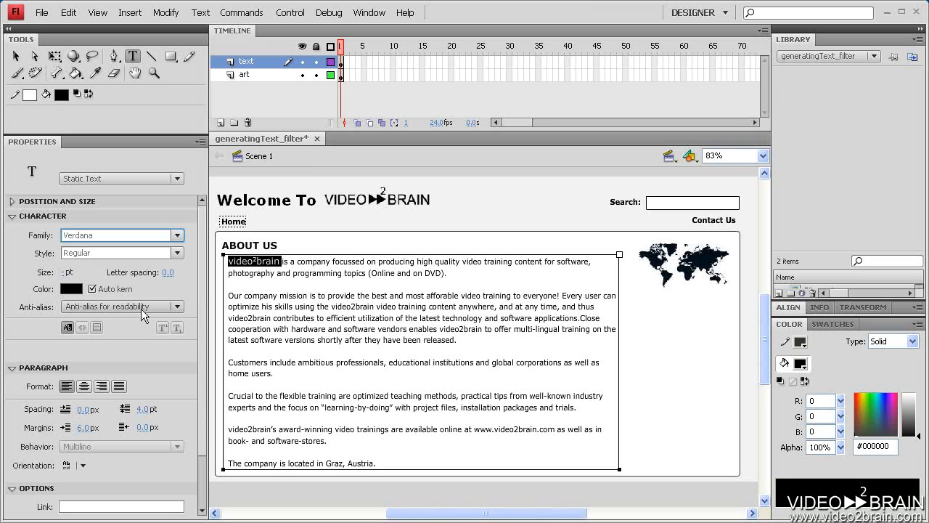
left_click(11, 216)
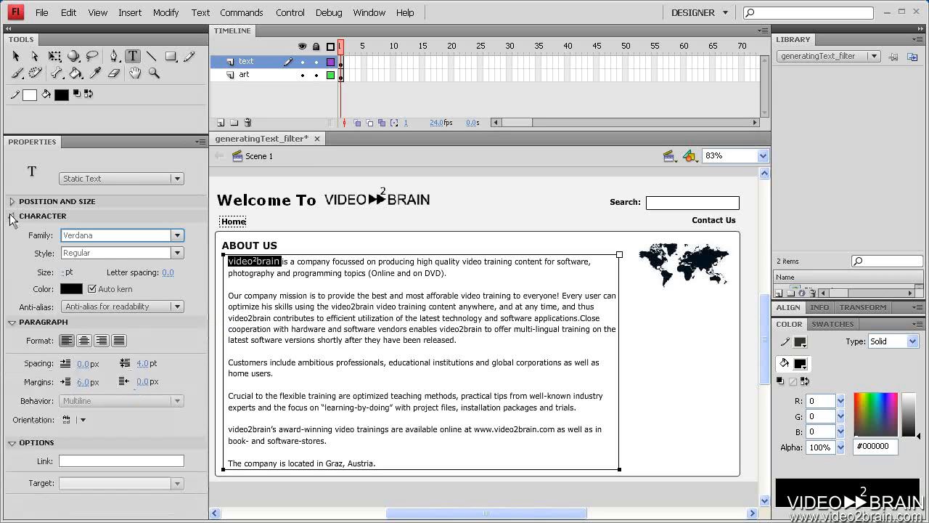
left_click(11, 231)
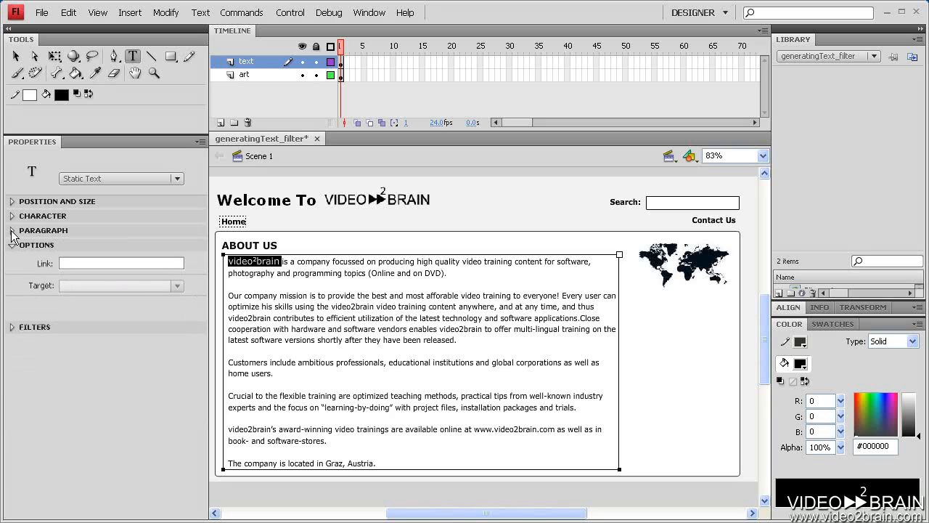
left_click(79, 262)
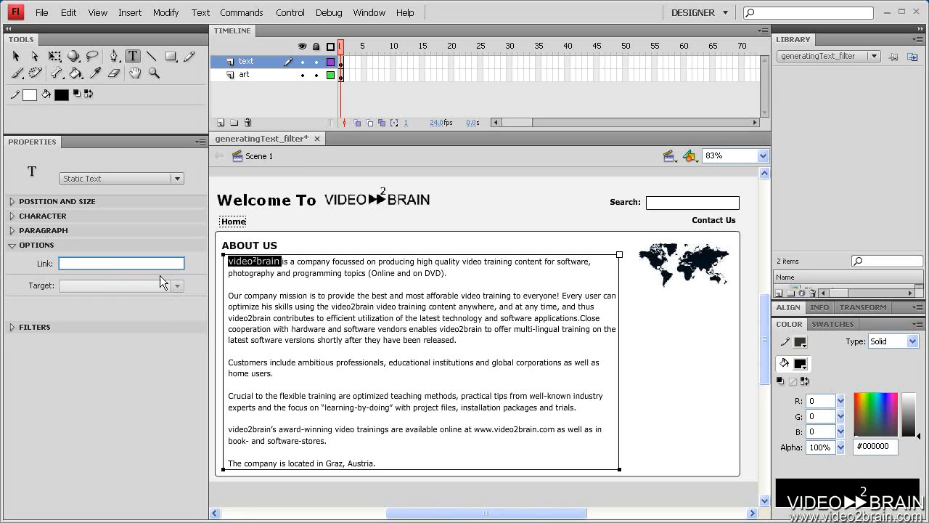
type("http://www.video2brain.com")
key("Return")
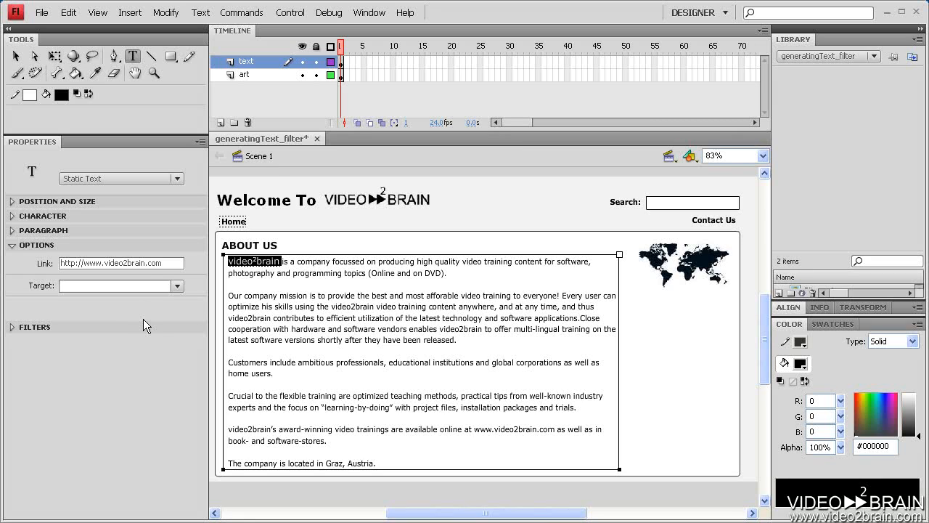
left_click(477, 264)
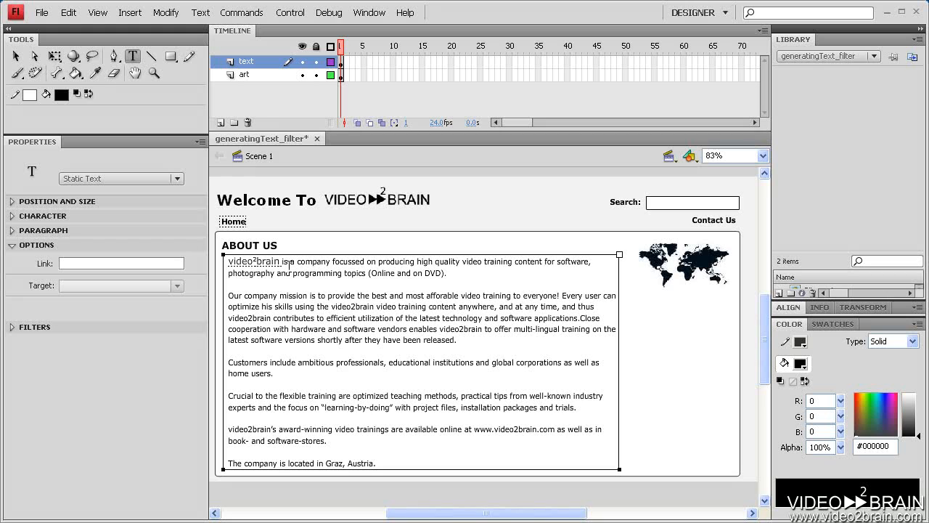
Save the document and reselect the linked word video2brain
left_click(41, 12)
left_click(61, 117)
left_click(264, 262)
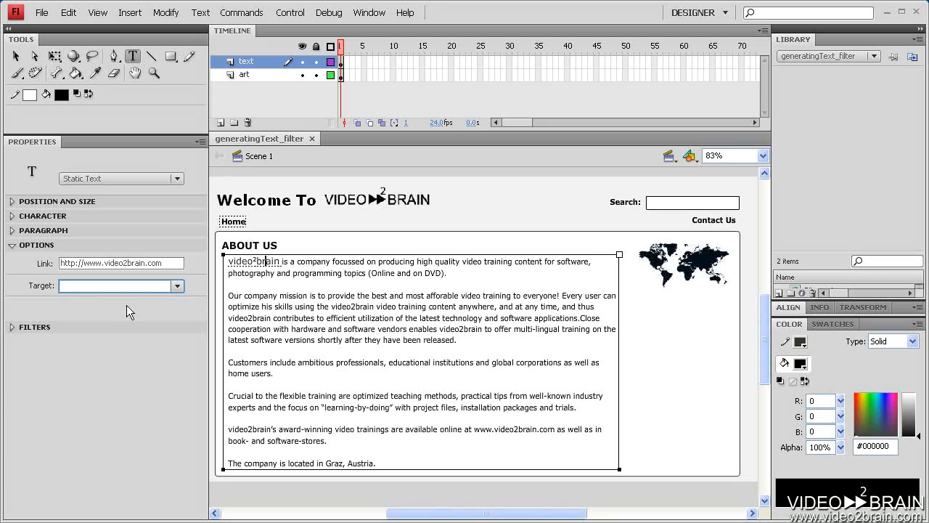
Set the video2brain link target to _self, after briefly trying _blank
left_click(176, 286)
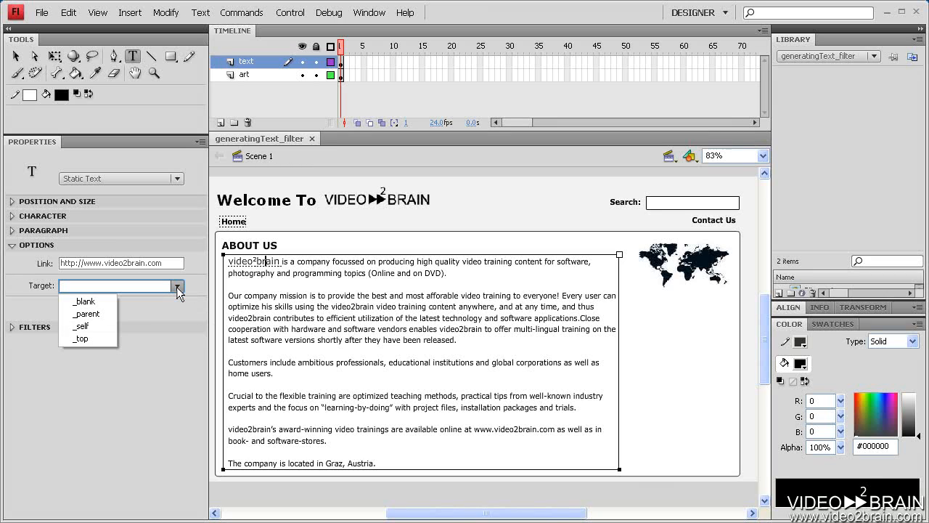
left_click(112, 327)
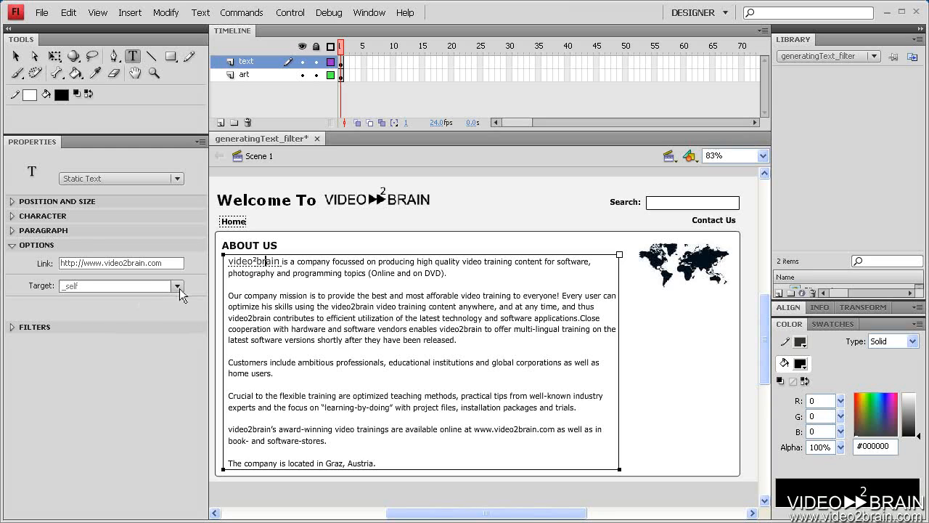
left_click(178, 288)
left_click(105, 299)
left_click(175, 286)
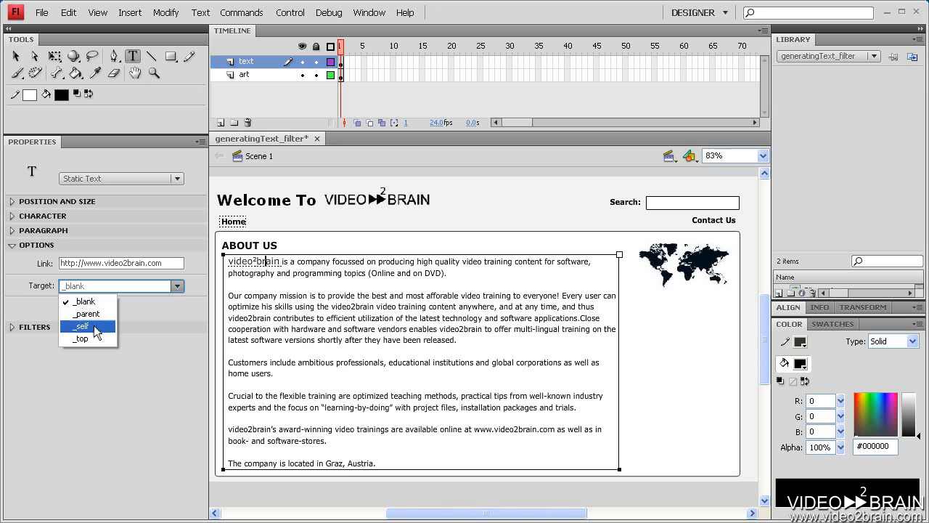
left_click(95, 332)
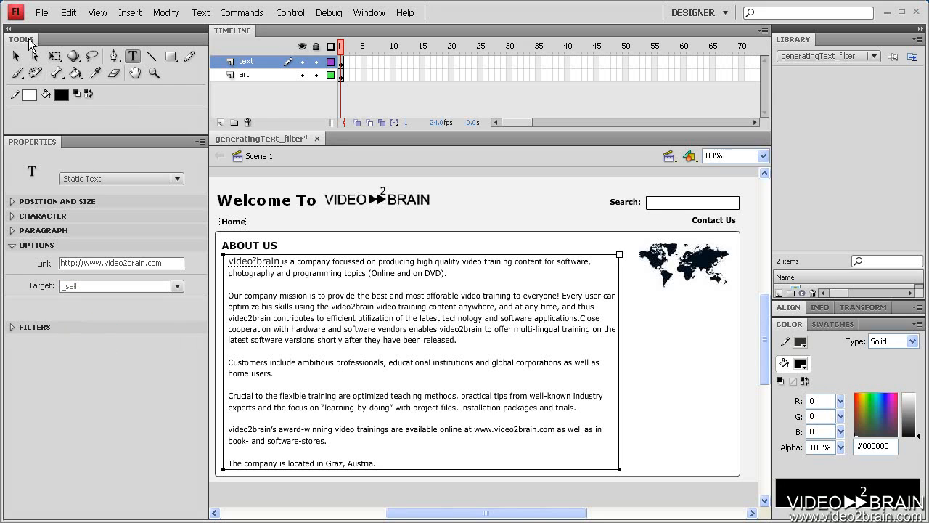
left_click(38, 15)
Save, test the movie, and click video2brain to open the video2brain.com site
left_click(76, 113)
key("ctrl+Return")
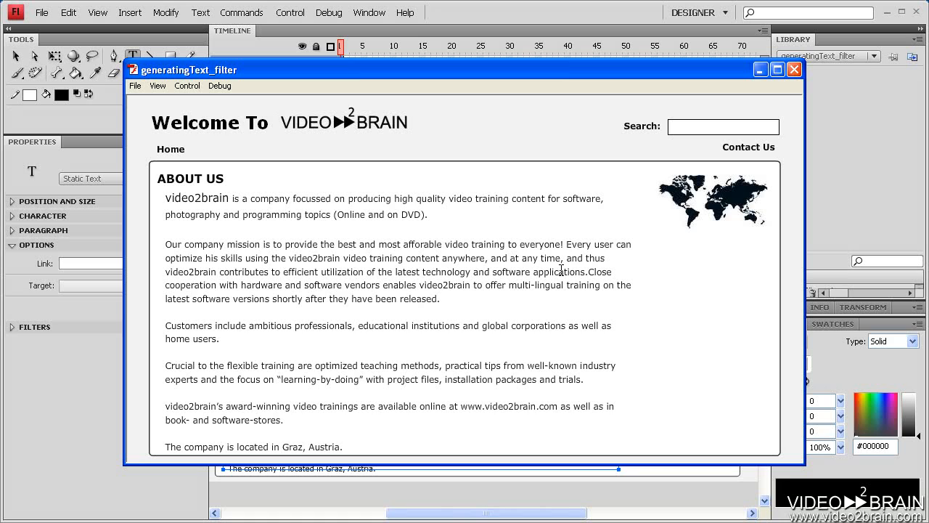
left_click(206, 201)
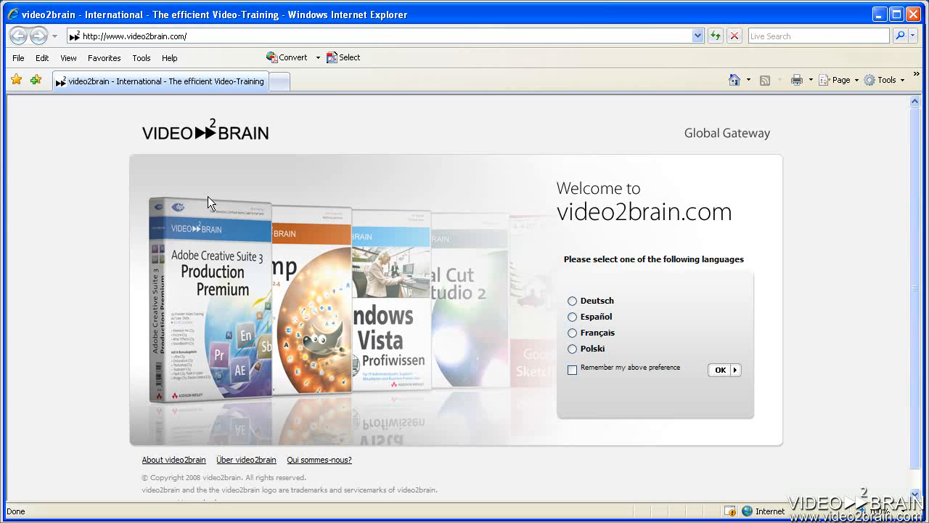
Close the Internet Explorer window and the test-movie preview
left_click(912, 16)
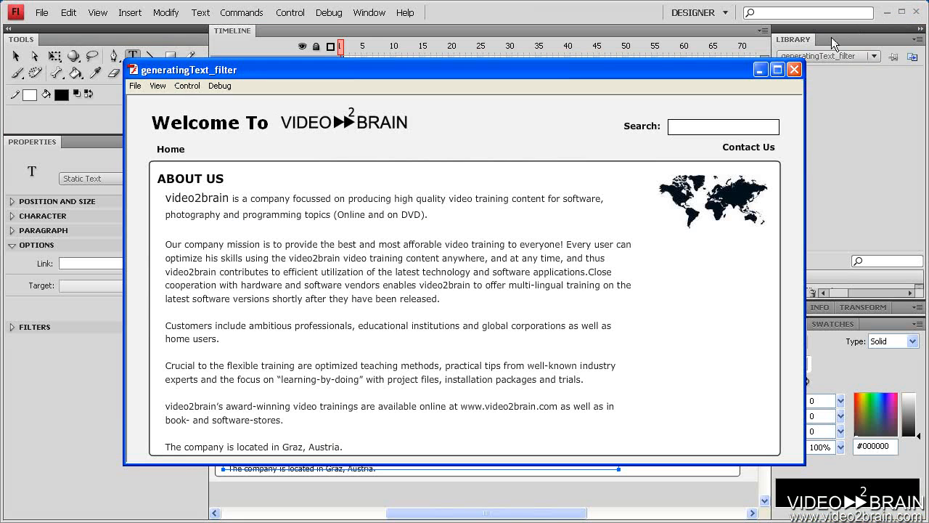
left_click(793, 70)
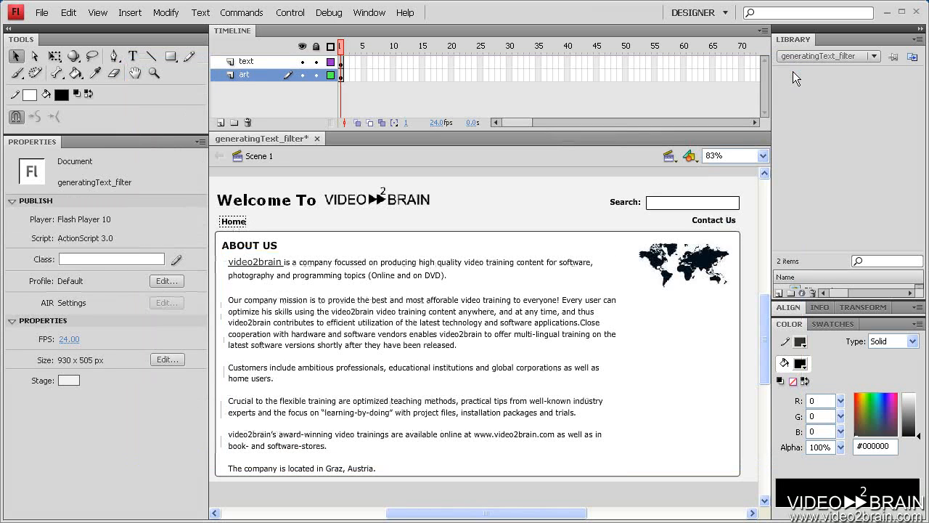
Select the Contact Us text on the page
left_click(710, 224)
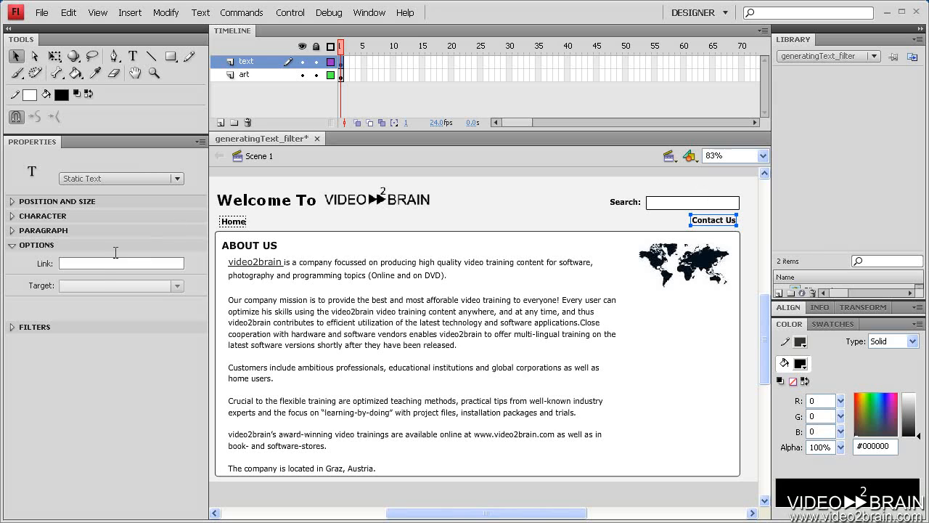
Link Contact Us to a mailto: address using the company's contact e-mail
left_click(96, 264)
key("Return")
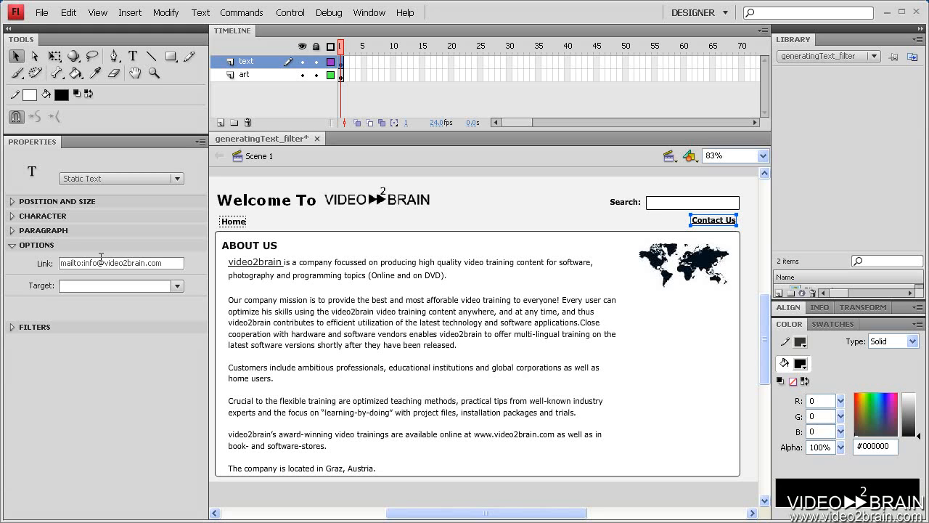
Save the document through the File menu and run Test Movie again
key("alt+f")
key("s")
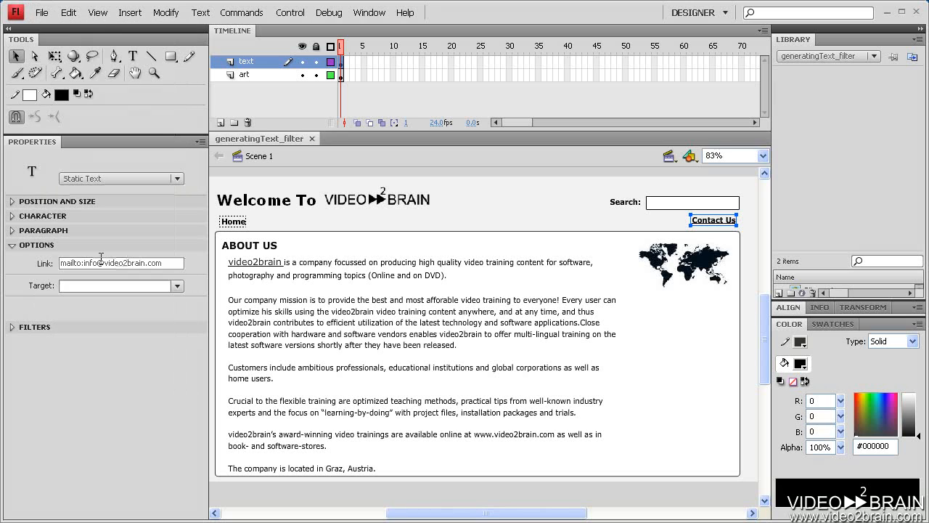
key("ctrl+Return")
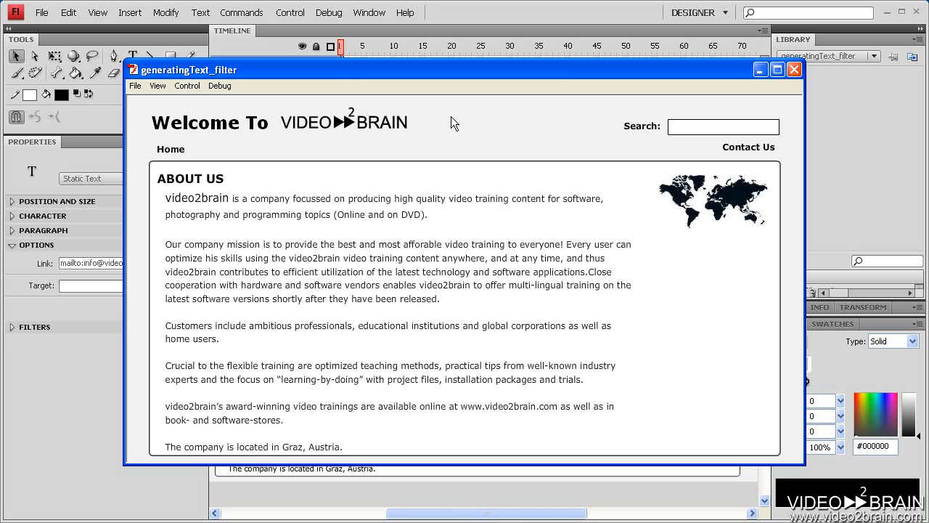
Verify Contact Us opens a new e-mail, close it and the preview, then select the About Us text
left_click(736, 153)
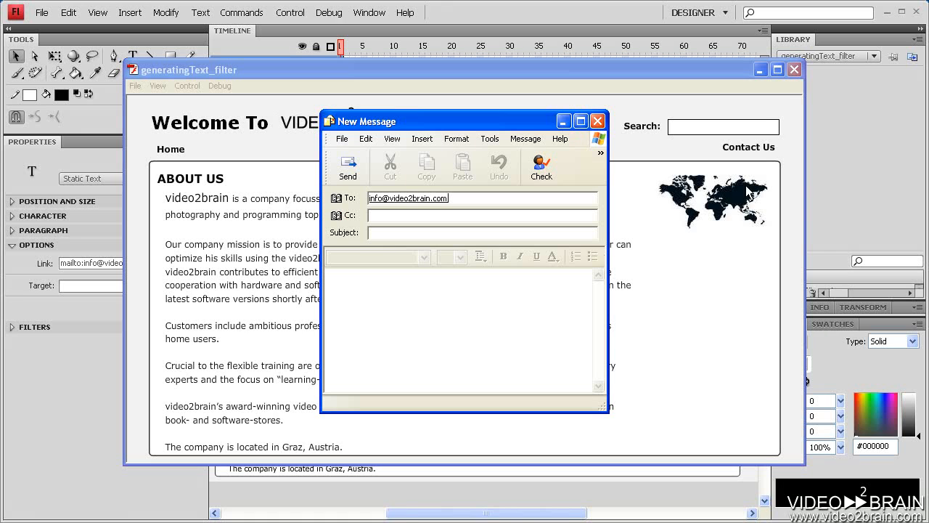
left_click(598, 122)
left_click(598, 122)
left_click(794, 69)
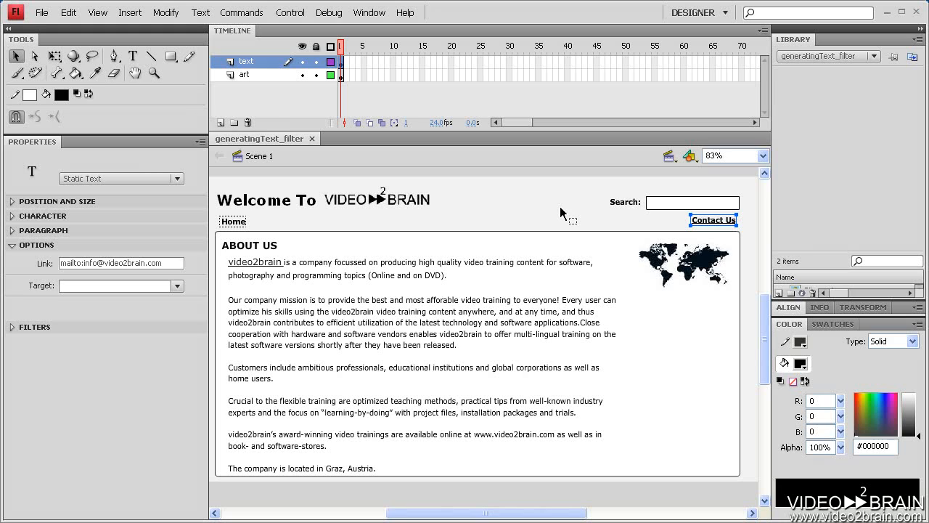
left_click(275, 266)
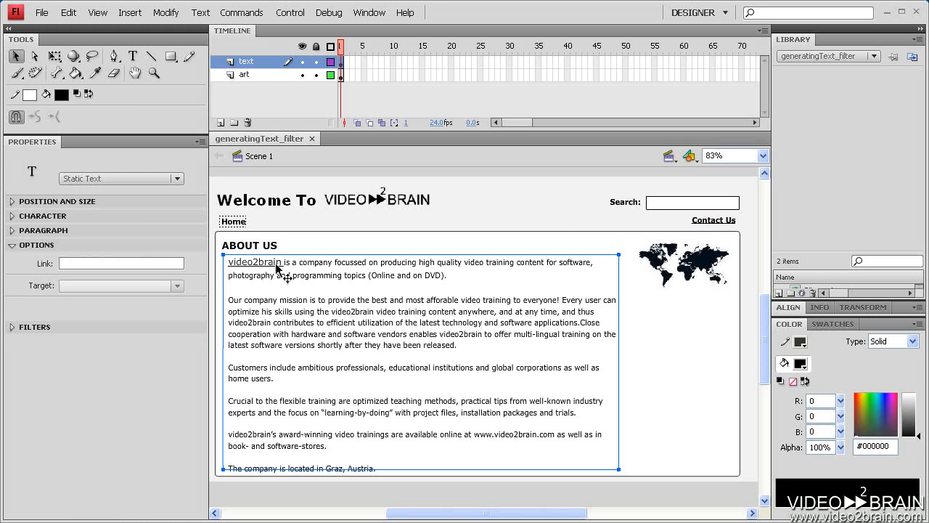